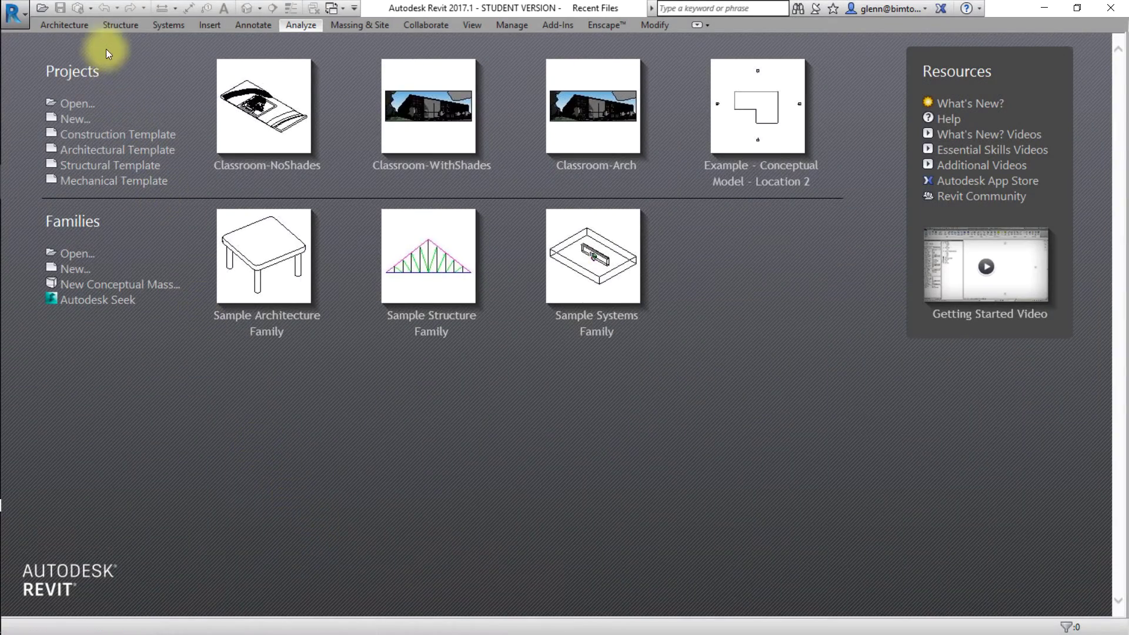
Open the Classroom-NoShades project from the Datasets folder.
click(78, 103)
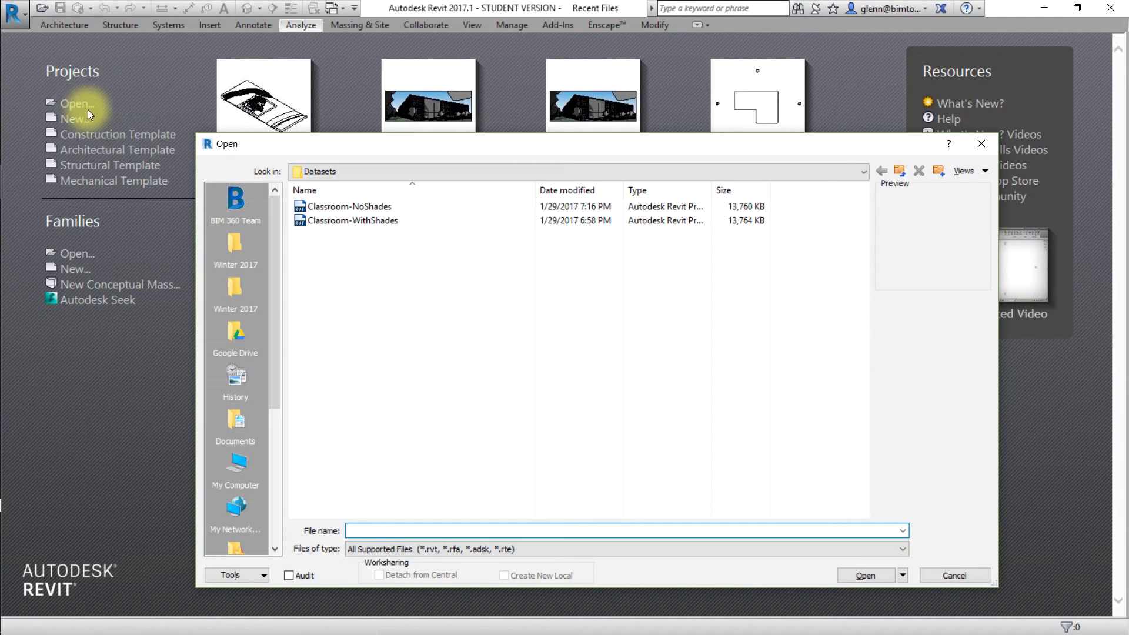
click(330, 205)
click(876, 575)
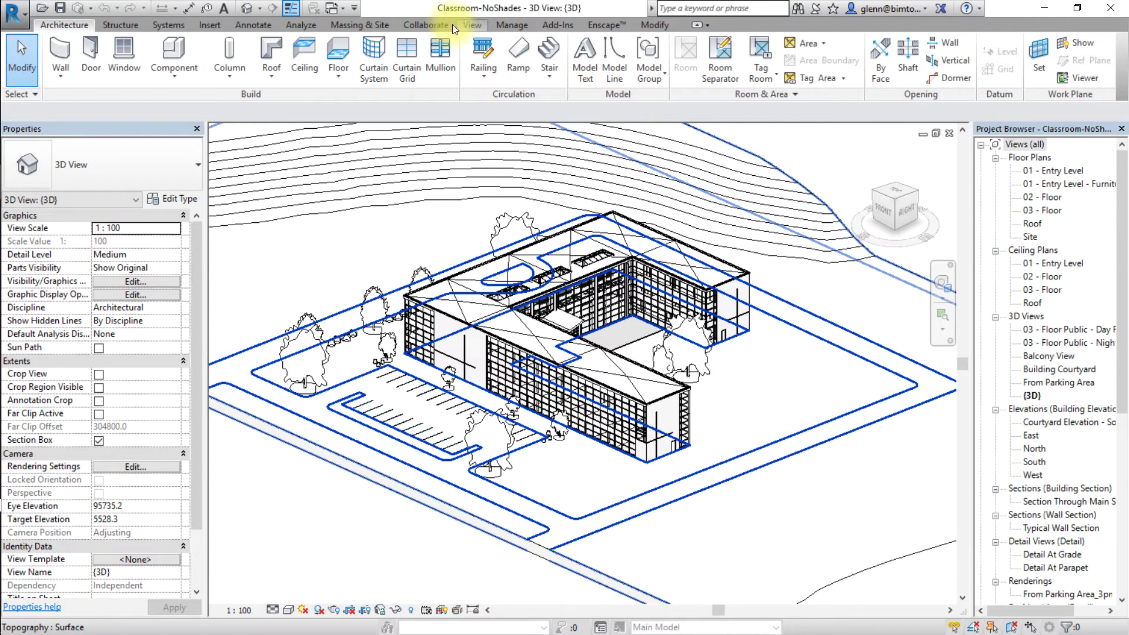
Confirm Manchester, NH as the project location in the Analyze tab's Location dialog.
click(311, 26)
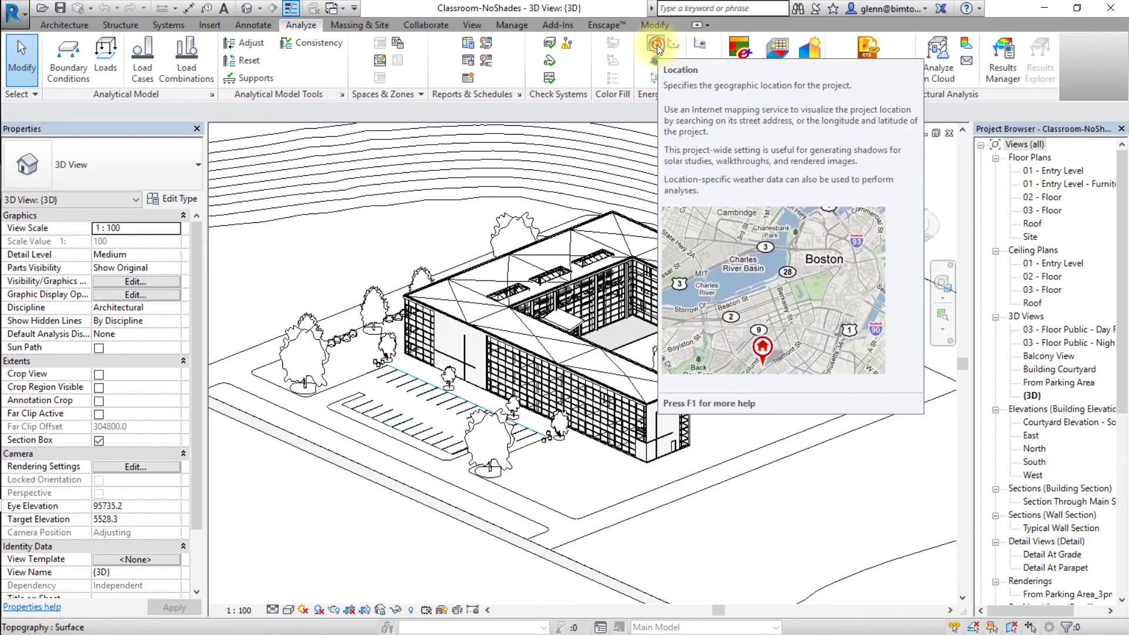
click(657, 45)
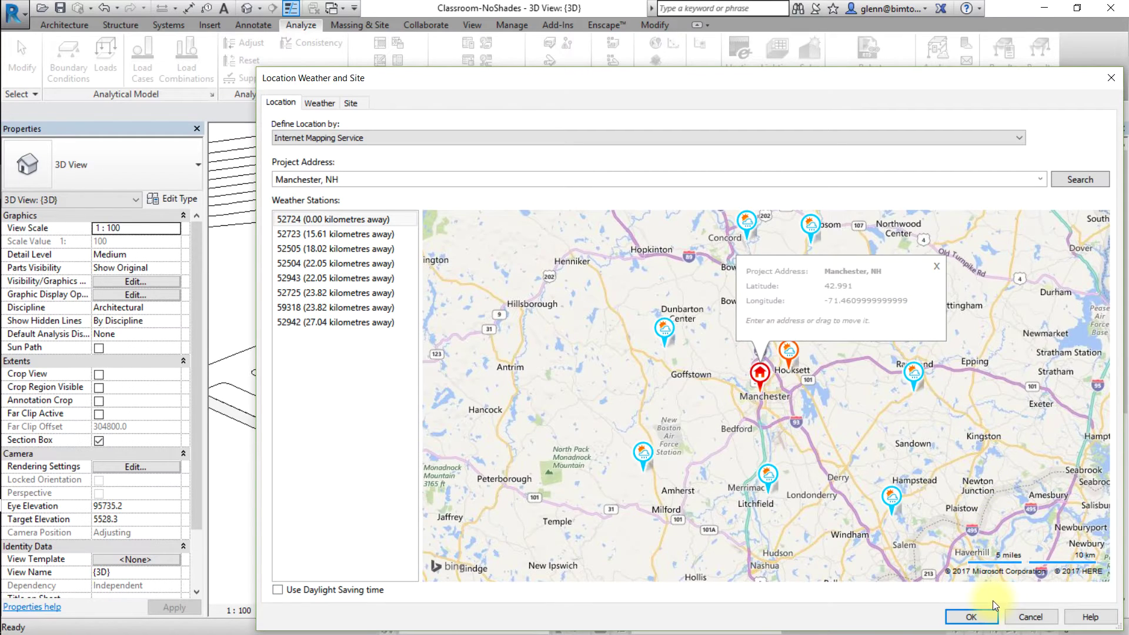
click(974, 617)
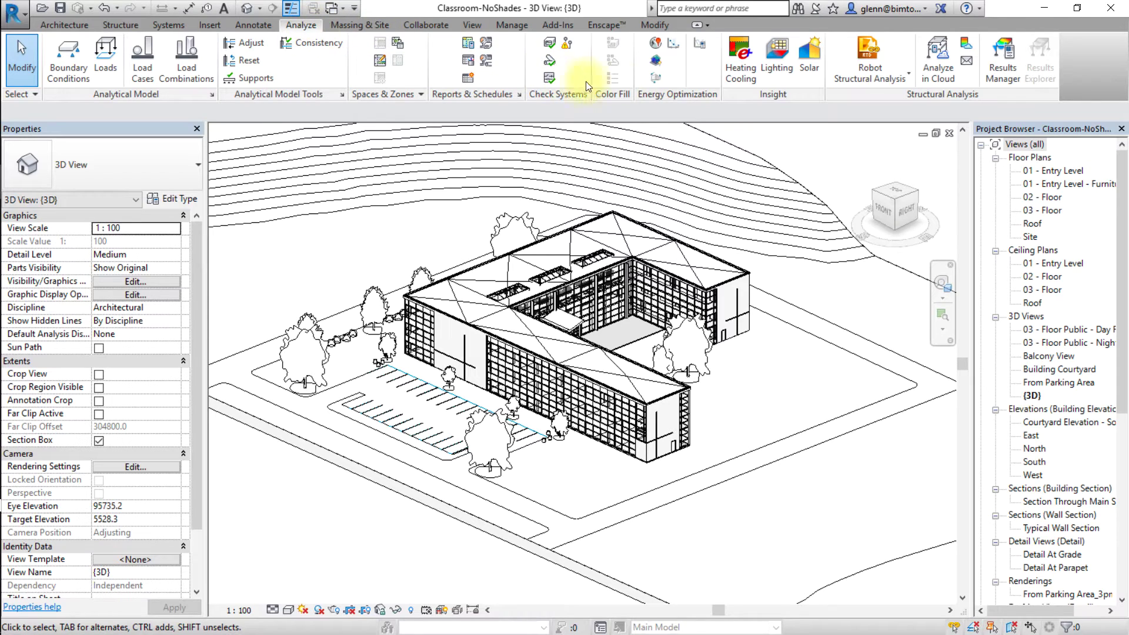
Start a Solar Energy - Annual PV study, review its settings, and check the surface options.
click(805, 66)
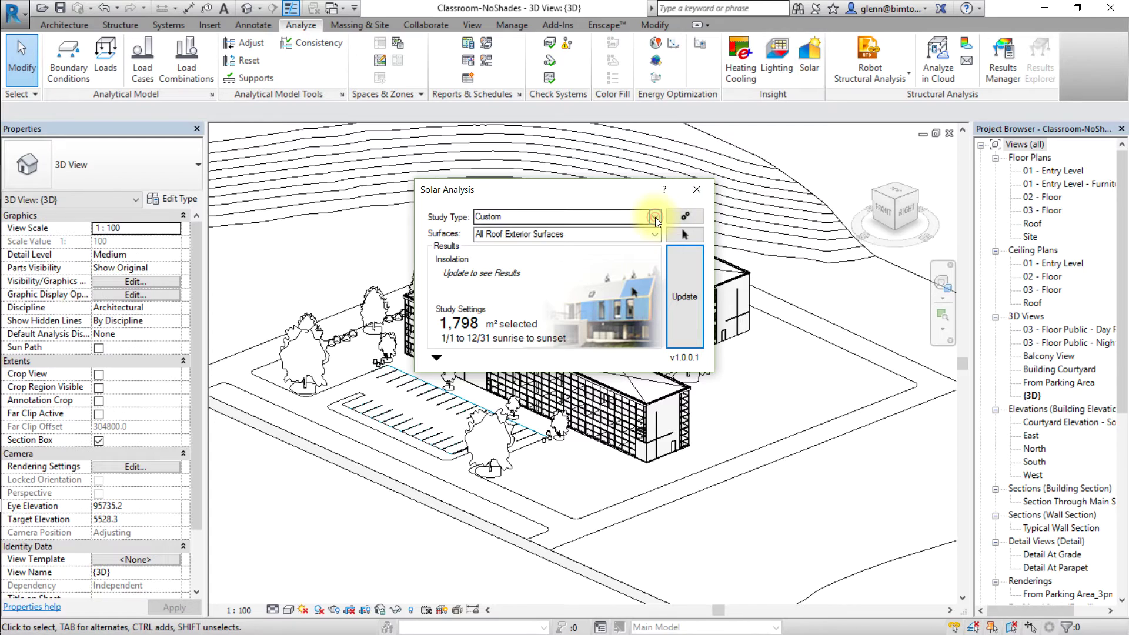
click(656, 218)
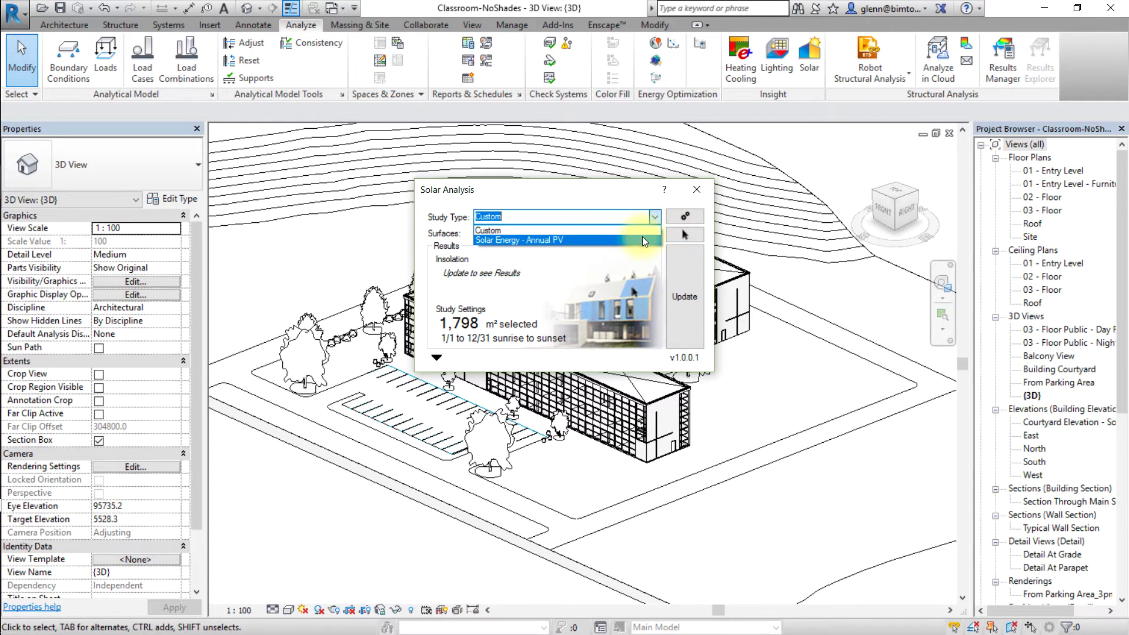
click(645, 241)
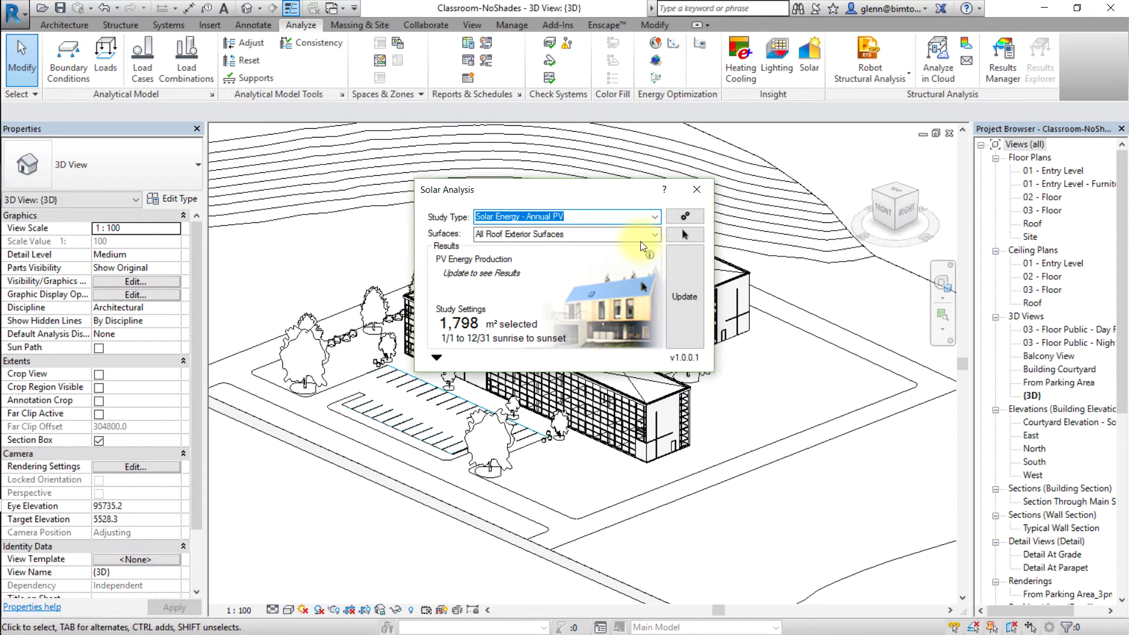
click(693, 219)
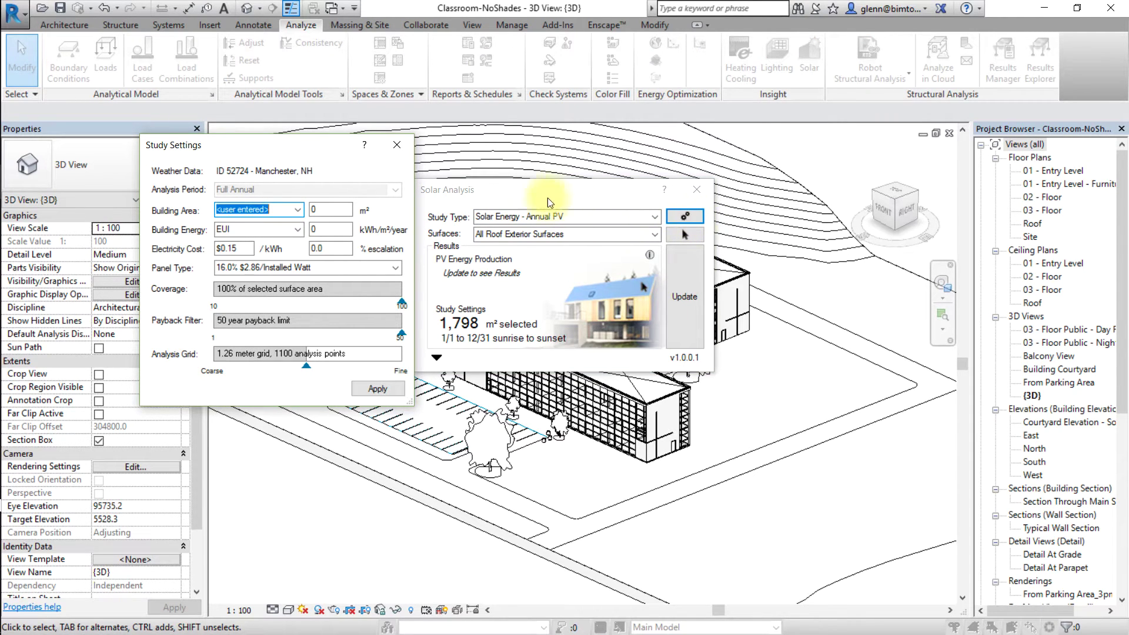
click(404, 149)
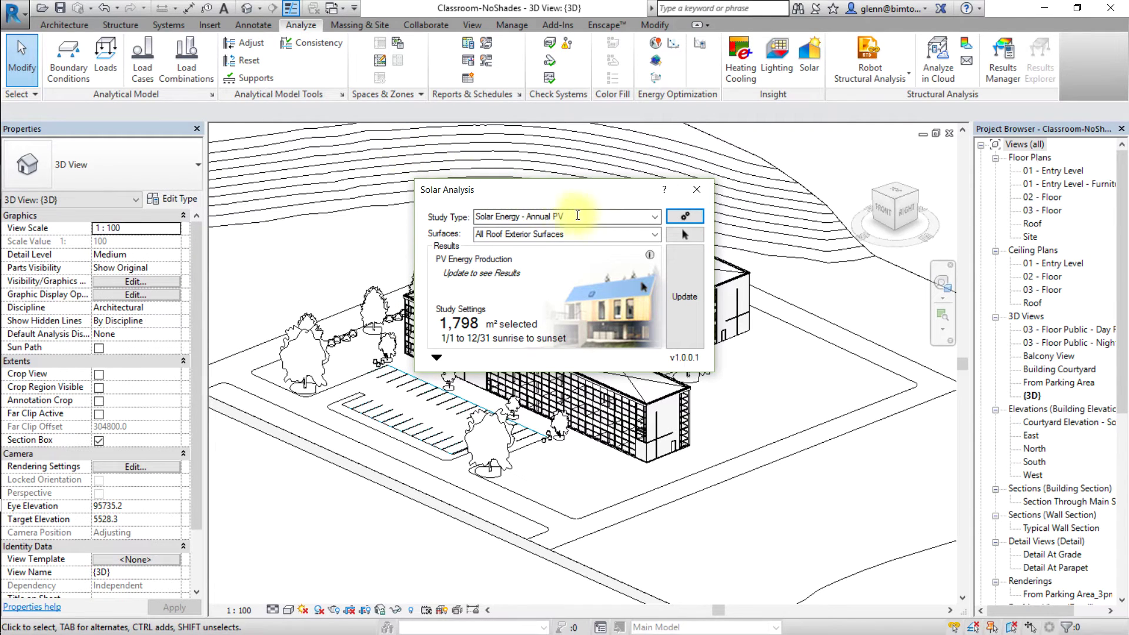
click(655, 235)
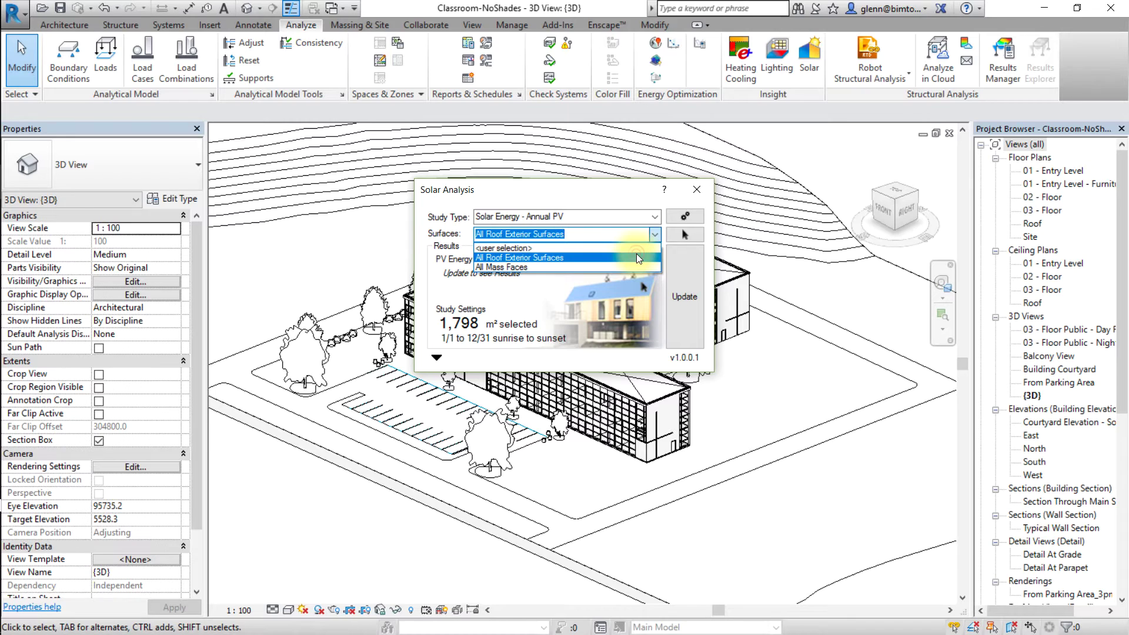
Run the study on All Roof Exterior Surfaces and move the results dialog aside.
click(636, 256)
click(635, 254)
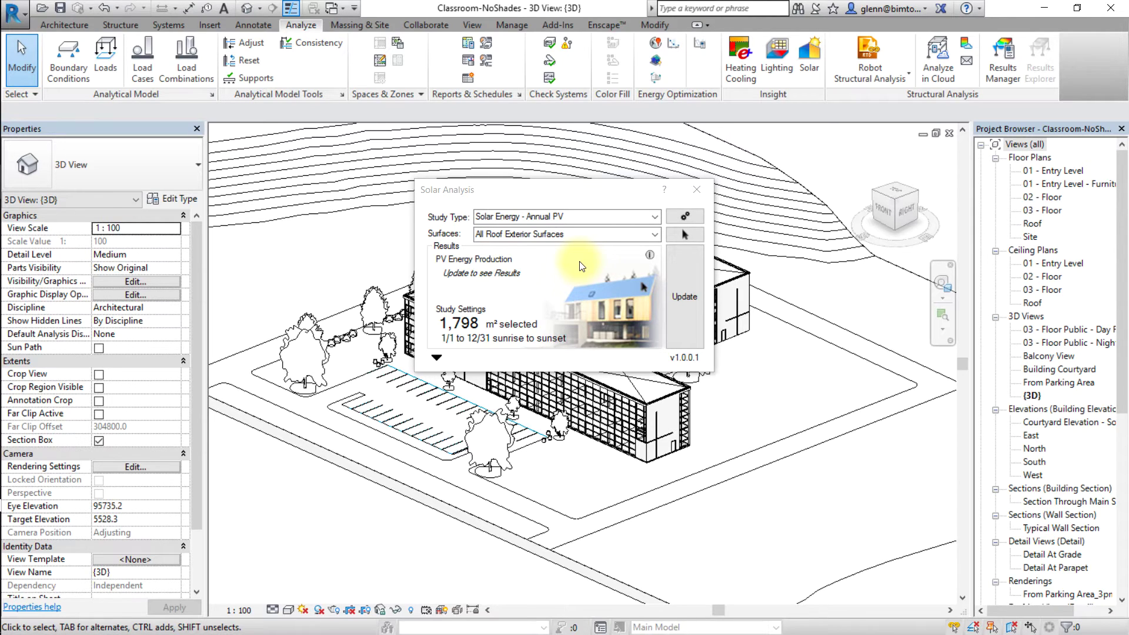
click(679, 299)
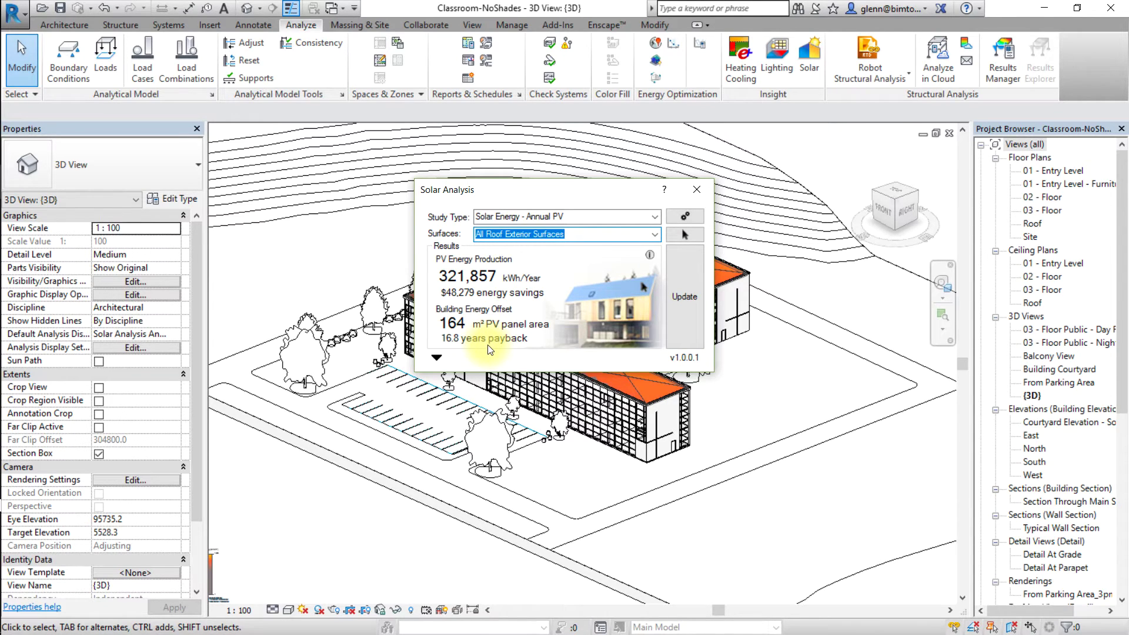
click(584, 187)
drag(586, 190, 284, 154)
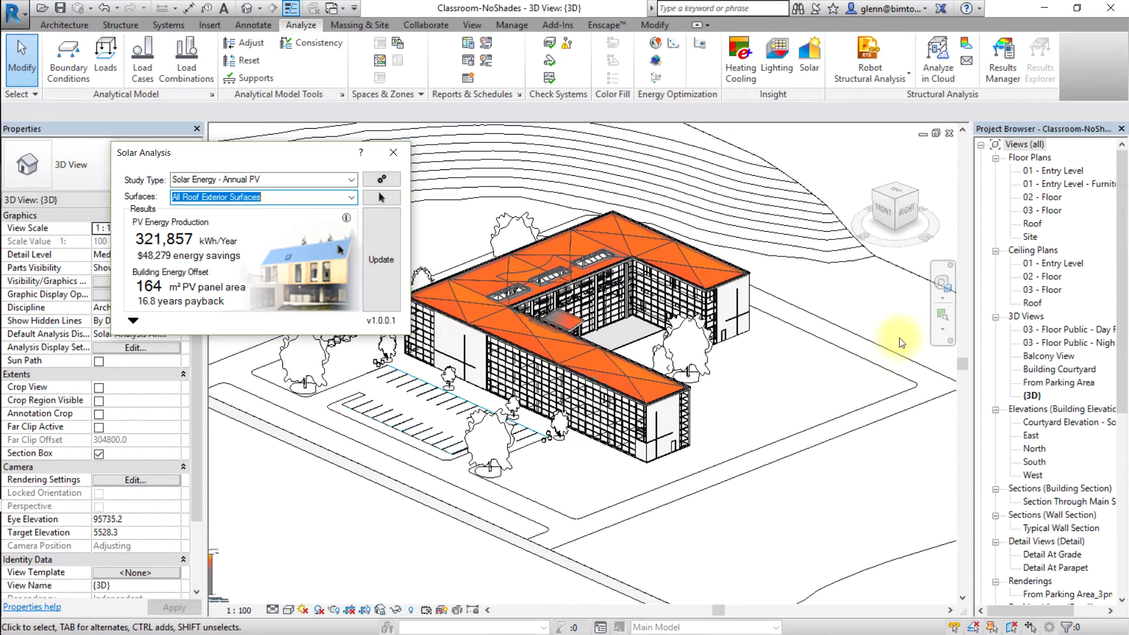
Orbit the view around the roofs, then expand the Solar Analysis results settings.
click(943, 286)
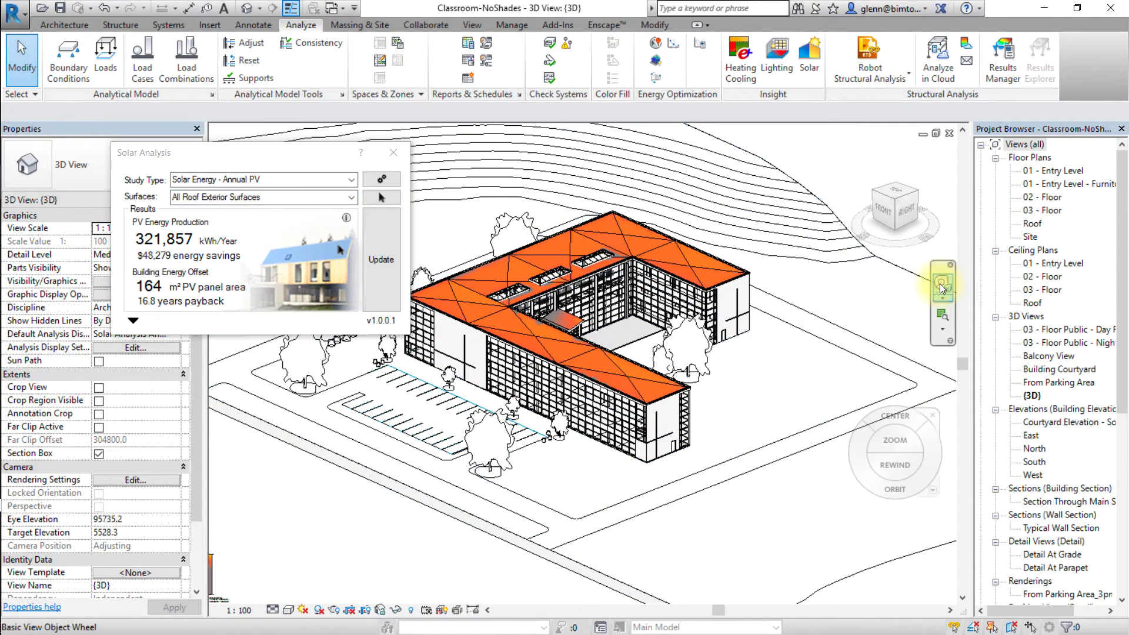
drag(819, 409, 789, 429)
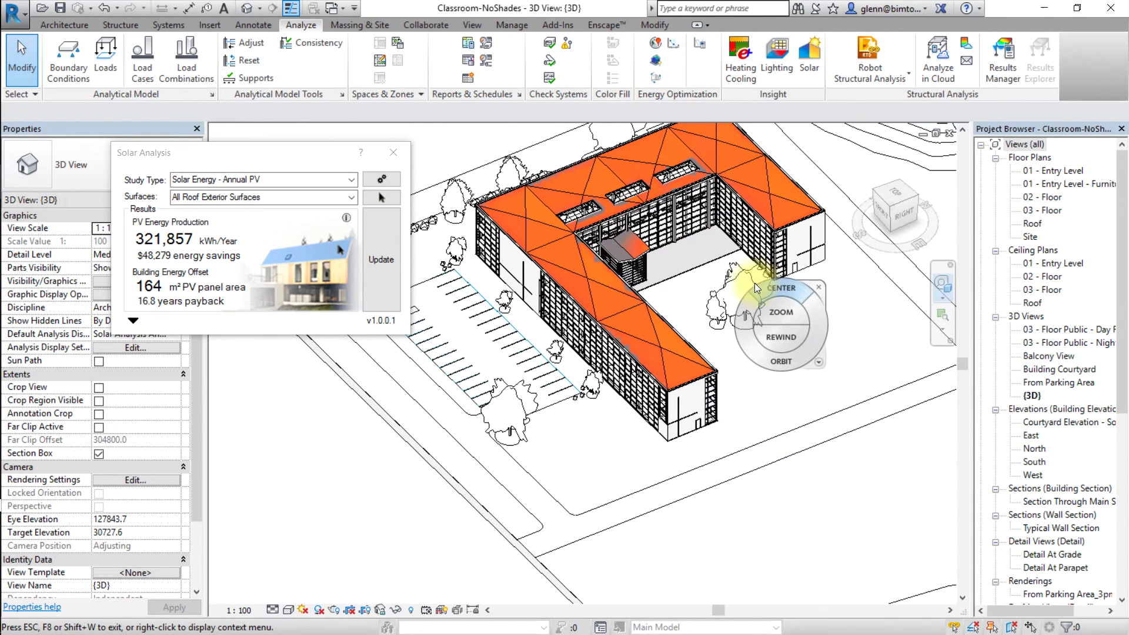
key(shift+w)
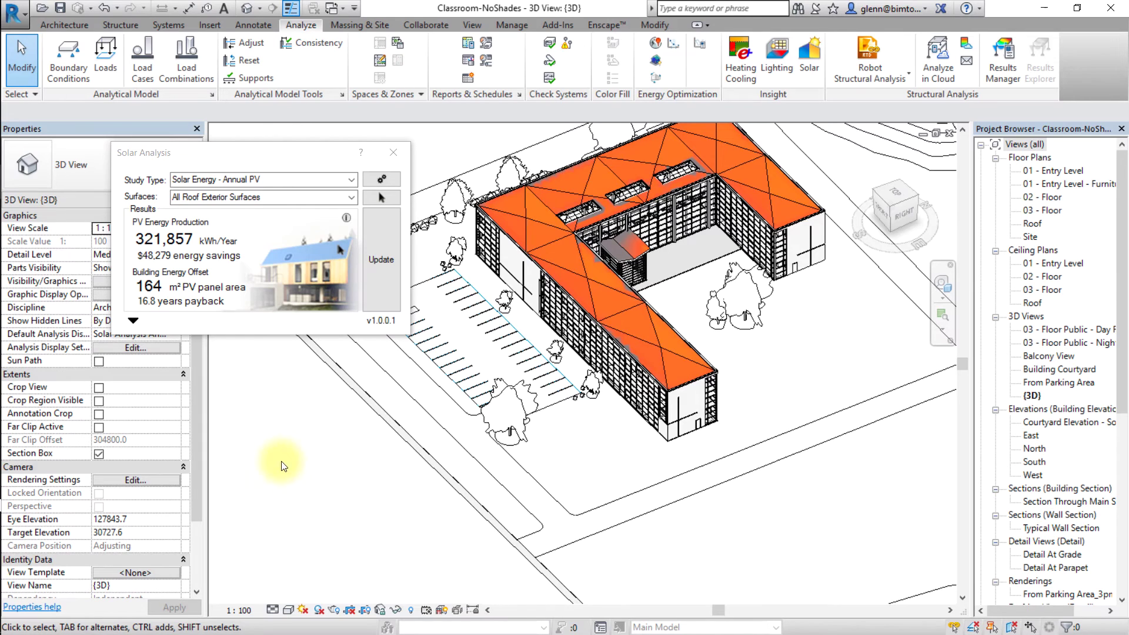
click(135, 324)
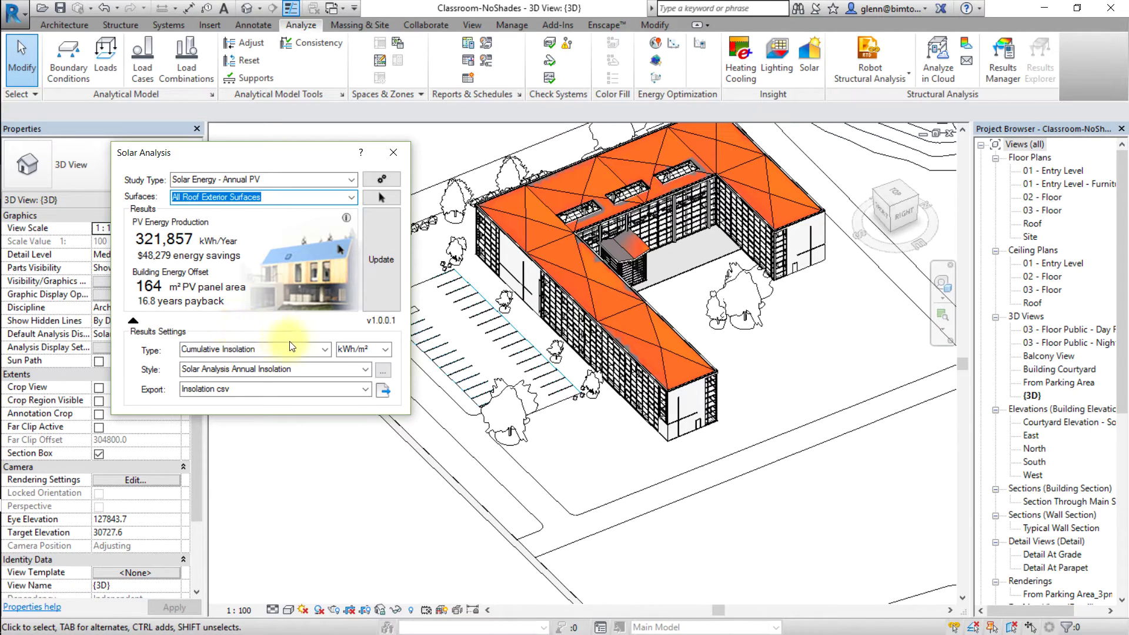
Preview the roof results as PV Energy, then as Payback Period (years).
click(326, 350)
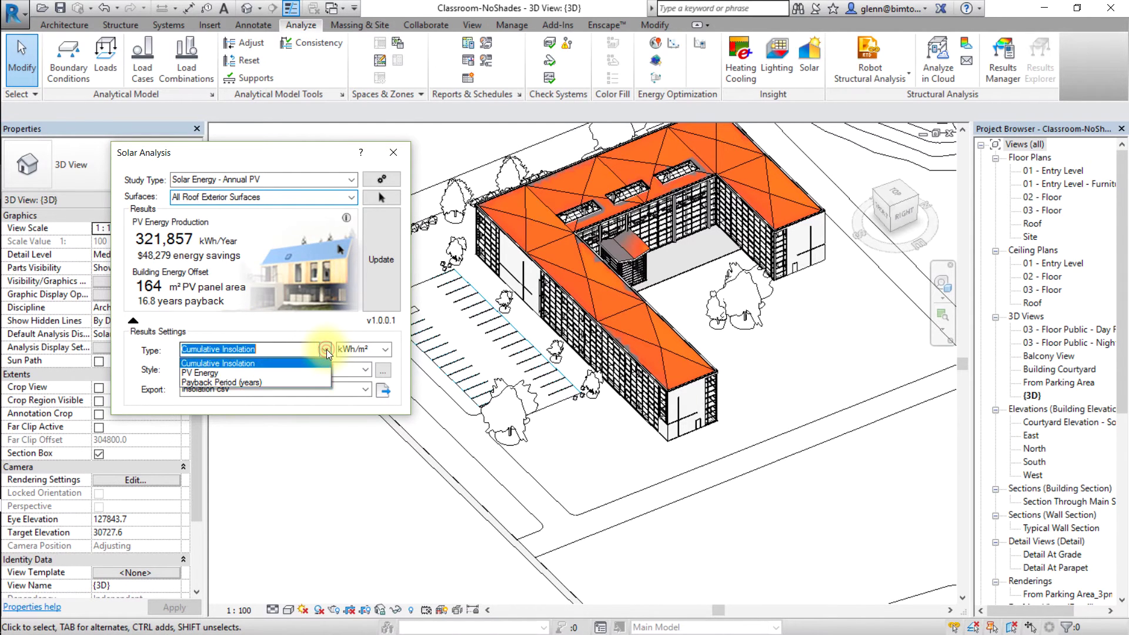
click(309, 375)
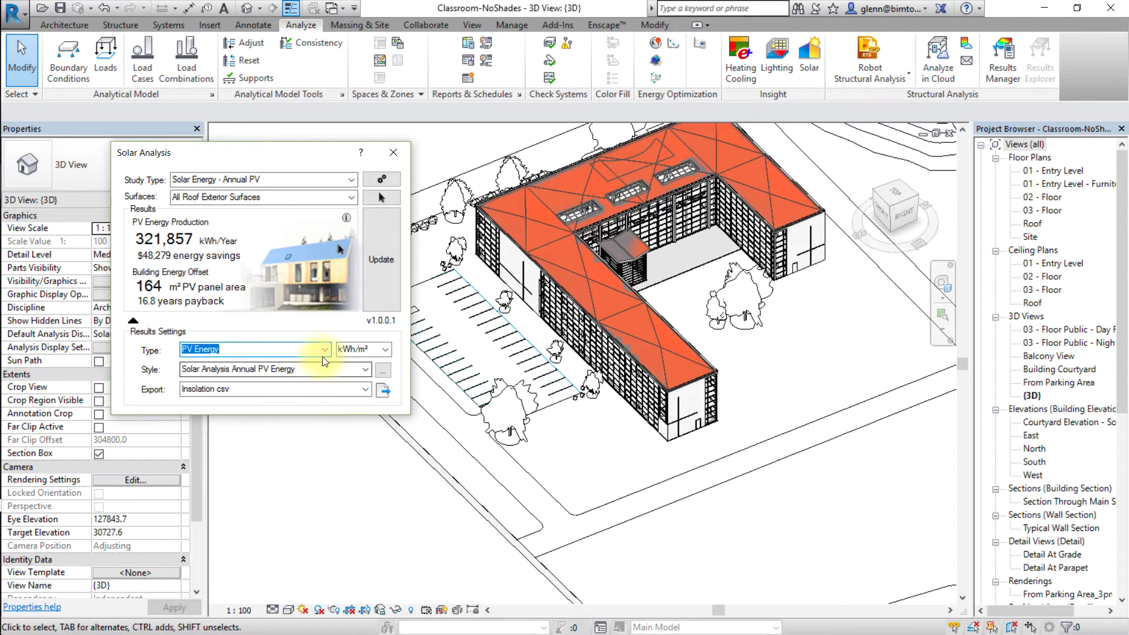
click(325, 352)
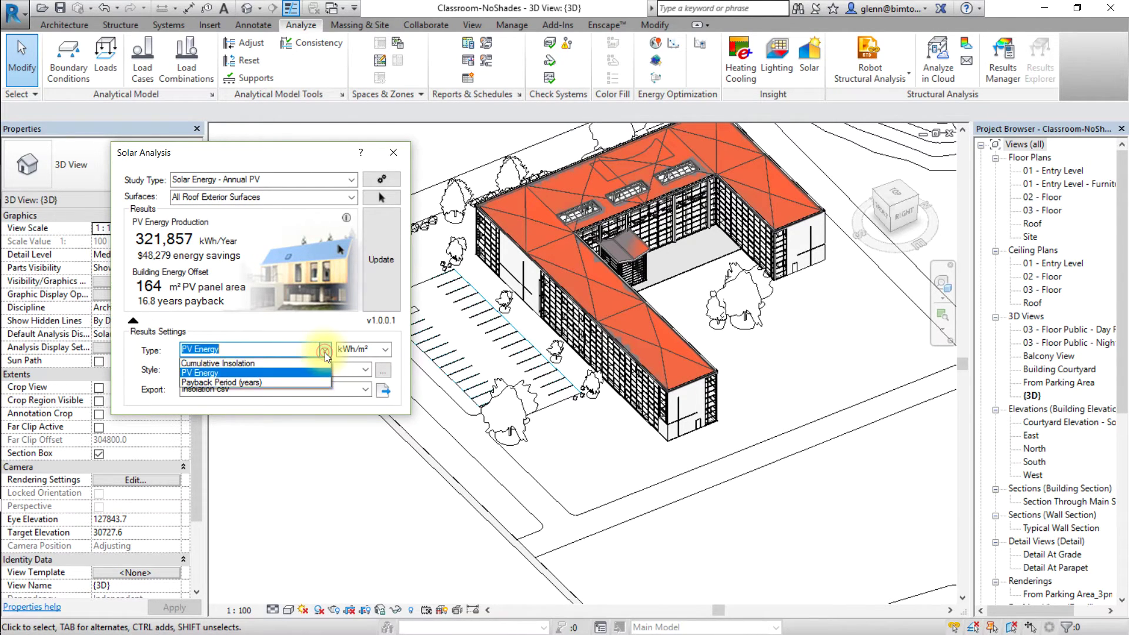
click(316, 382)
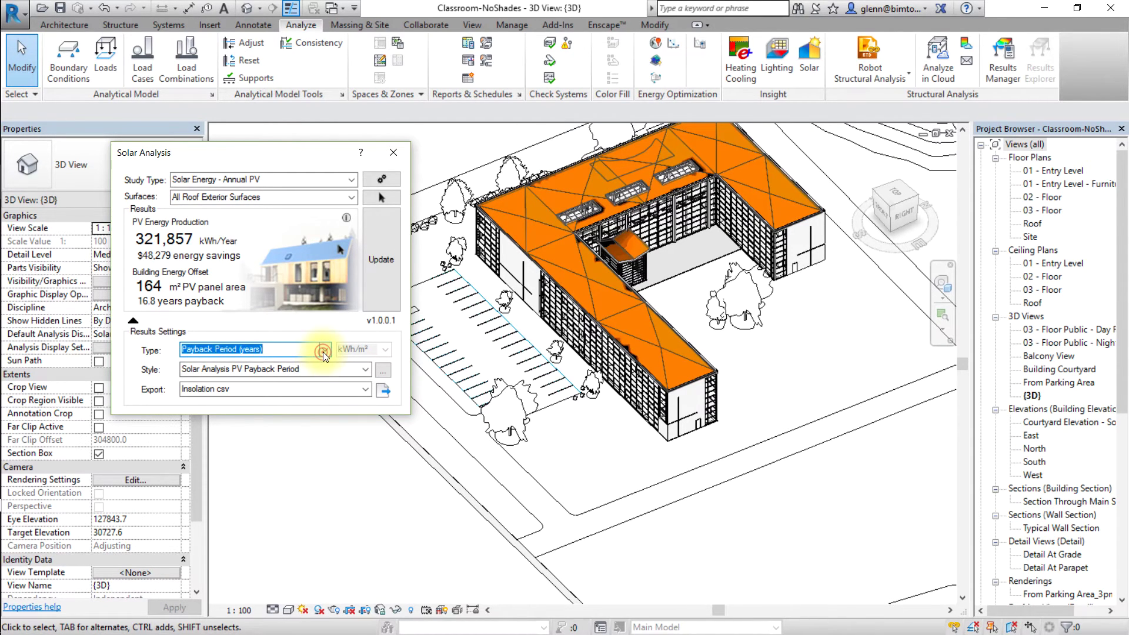
Show Cumulative Insolation in BTU/ft² and start the Insolation CSV export.
click(323, 352)
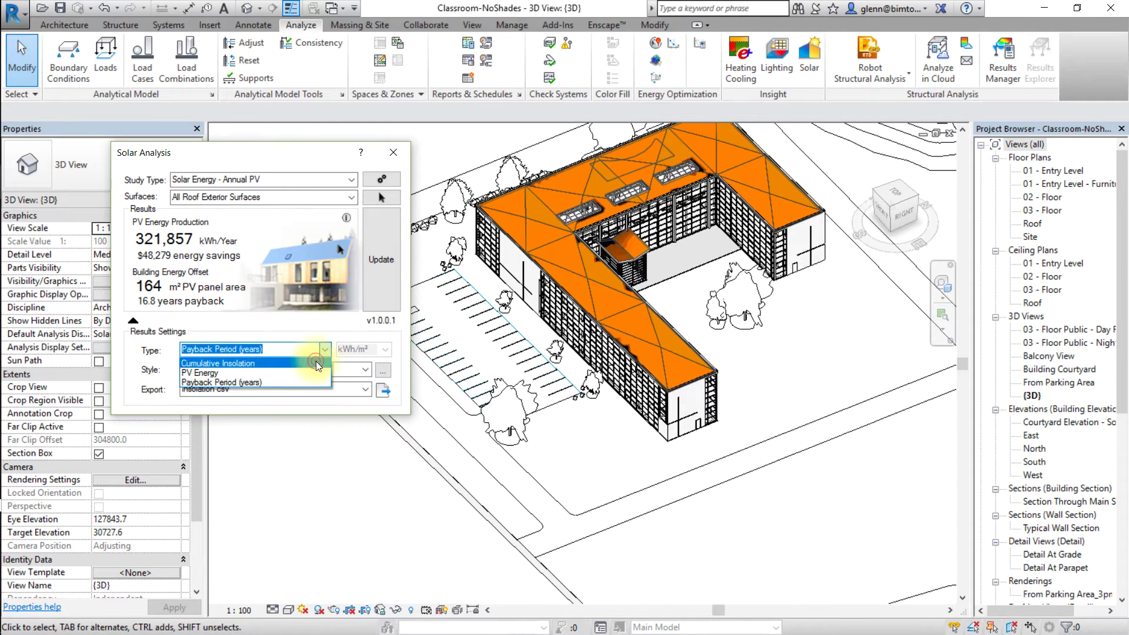
click(316, 362)
click(385, 349)
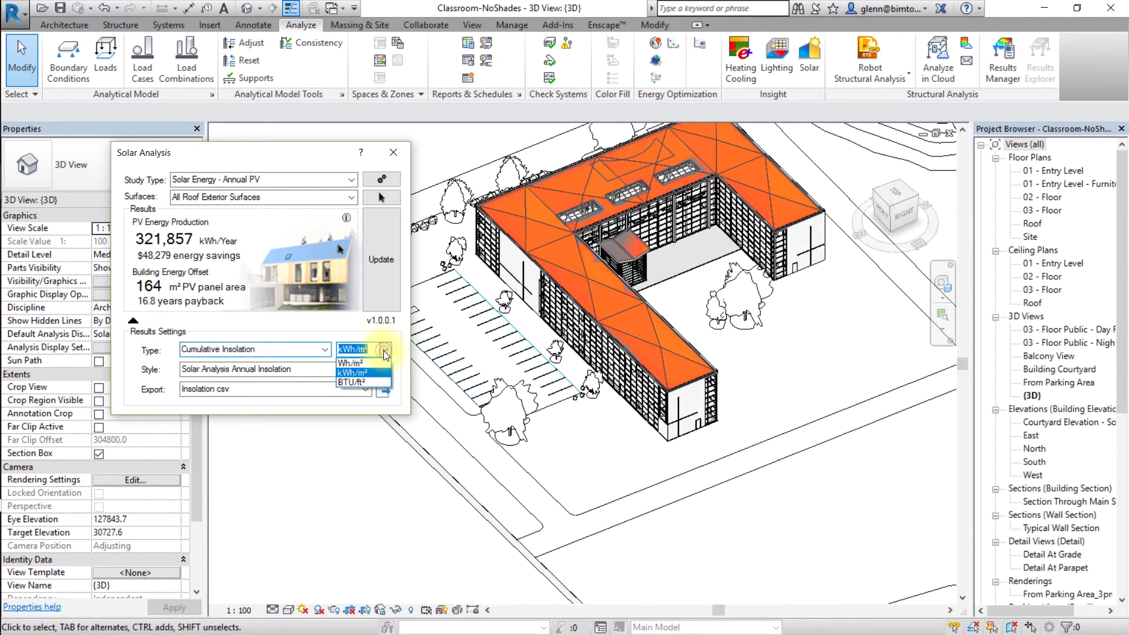
click(381, 383)
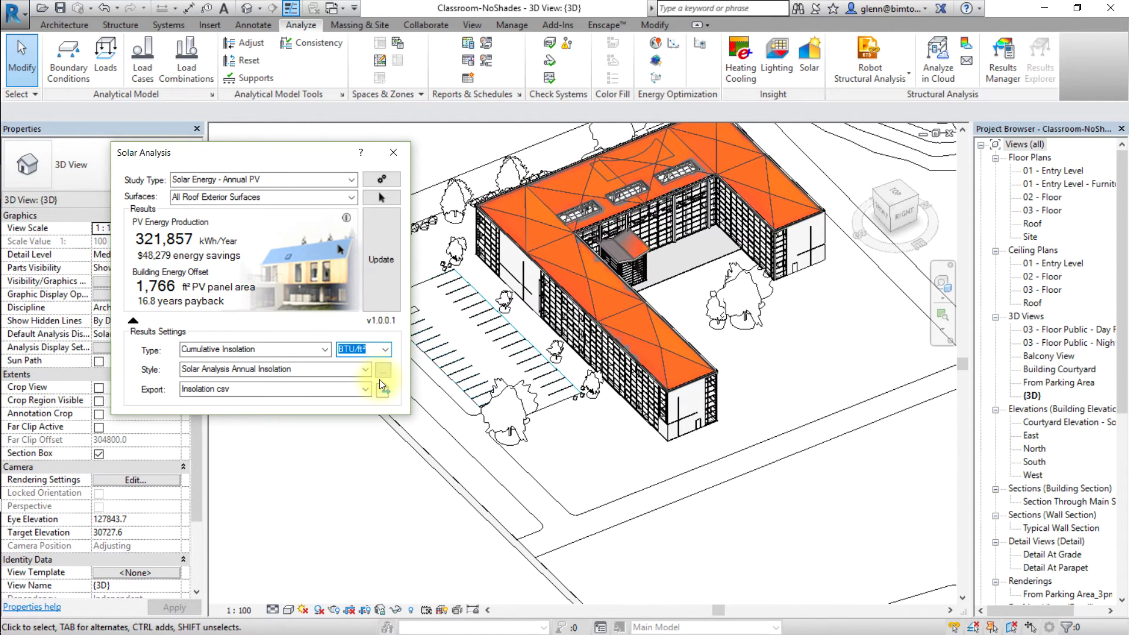
click(381, 391)
Save the CSV as SolarAnalysis on the Desktop and close the Solar Analysis dialog.
text(SolarA)
text(nalysis)
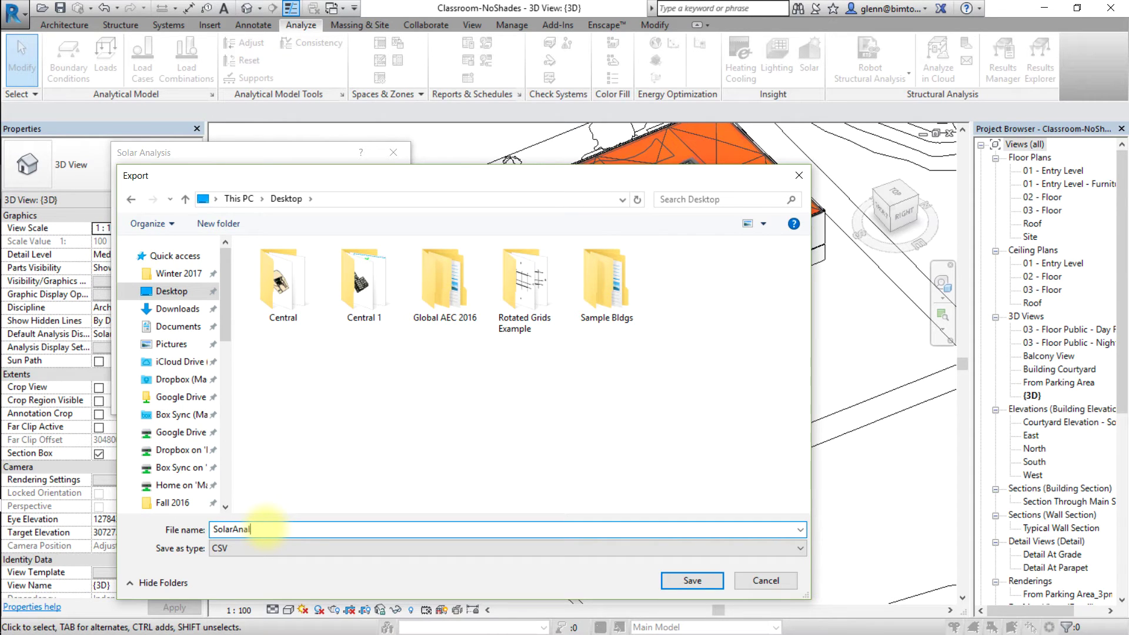
click(692, 580)
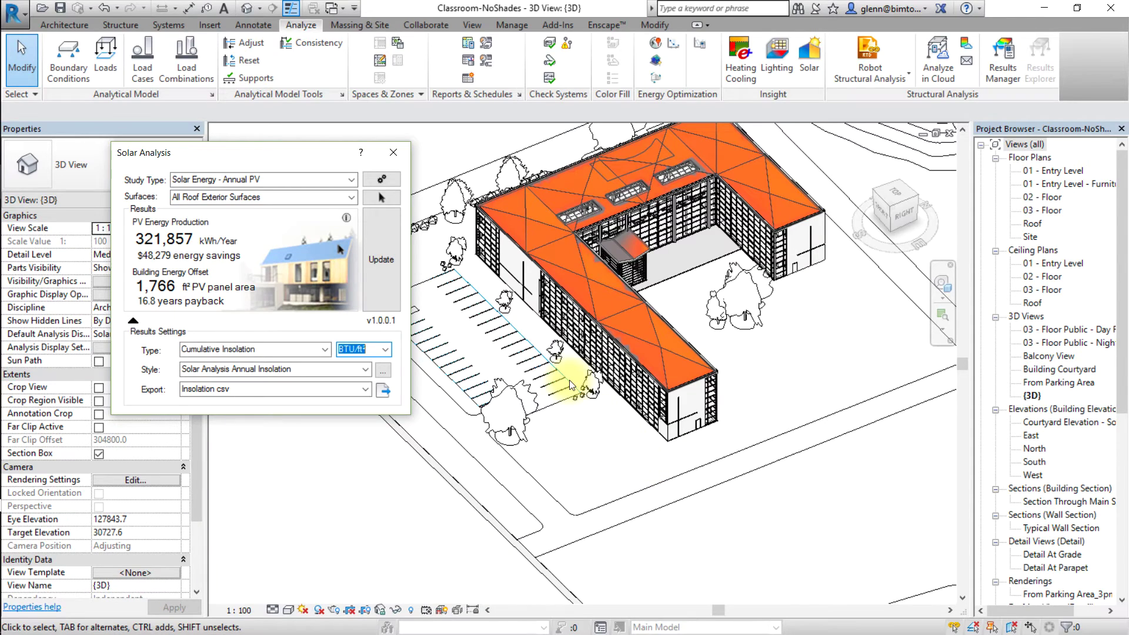
click(395, 151)
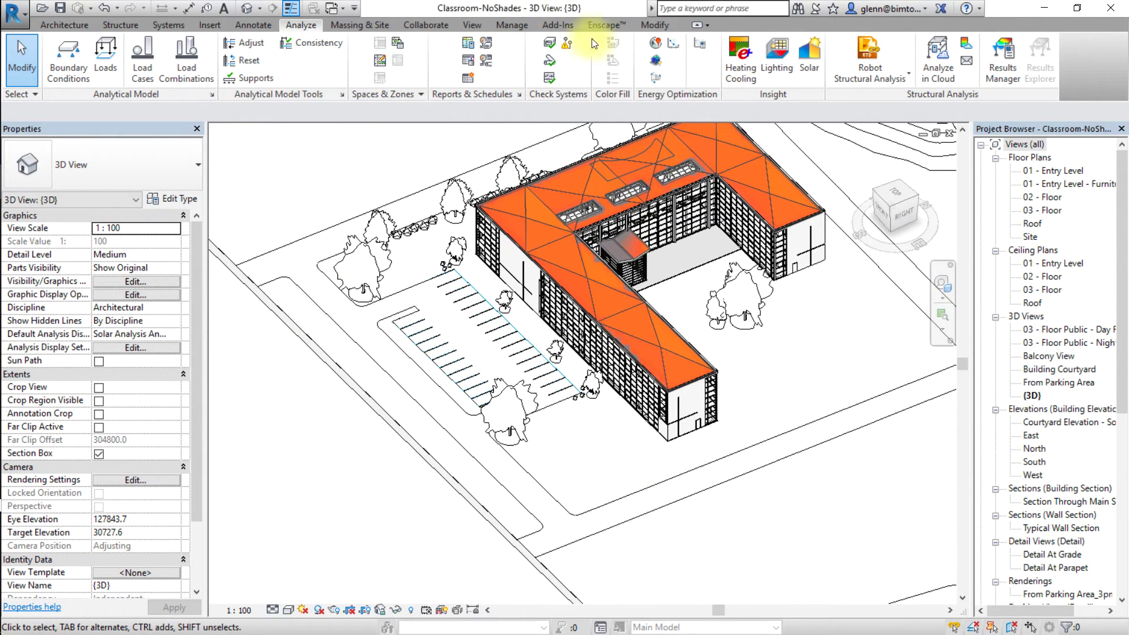
click(698, 43)
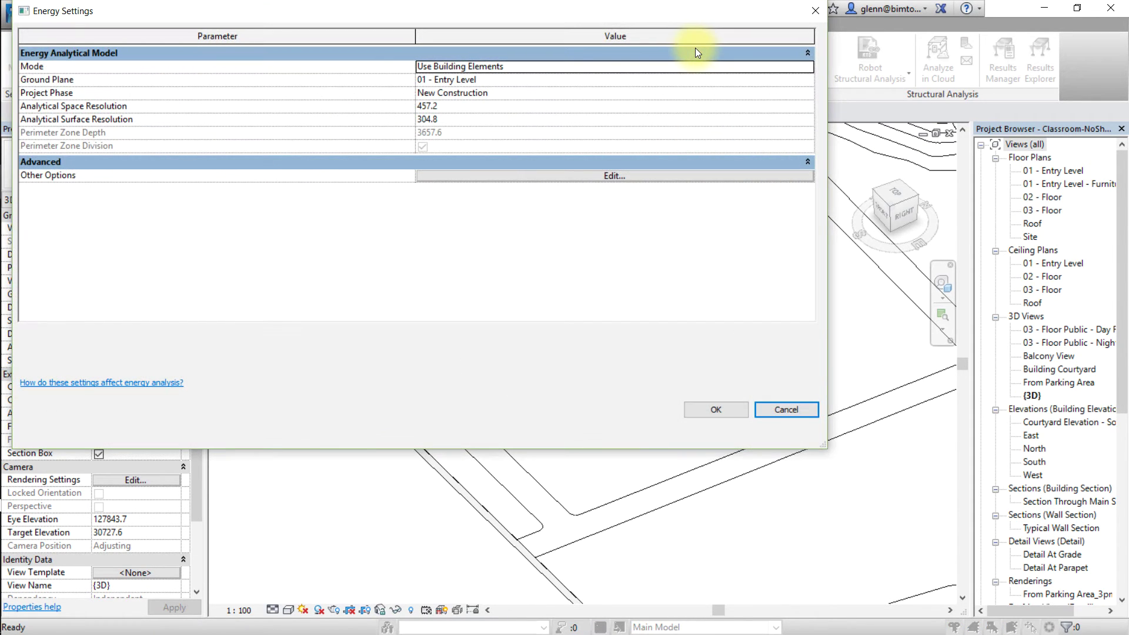
click(537, 68)
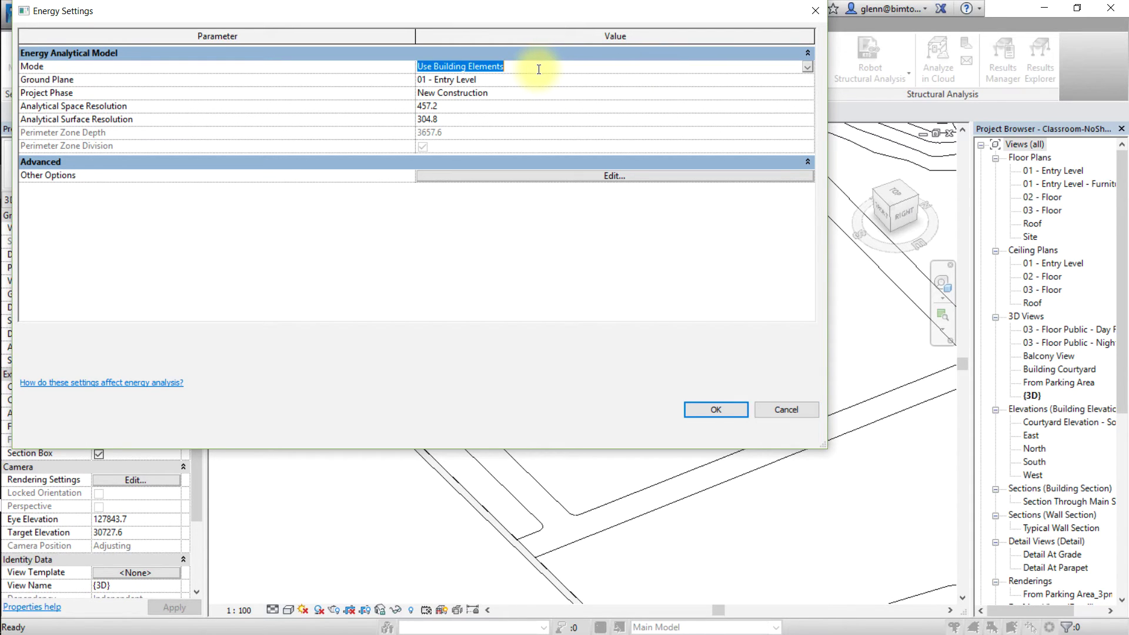
click(528, 257)
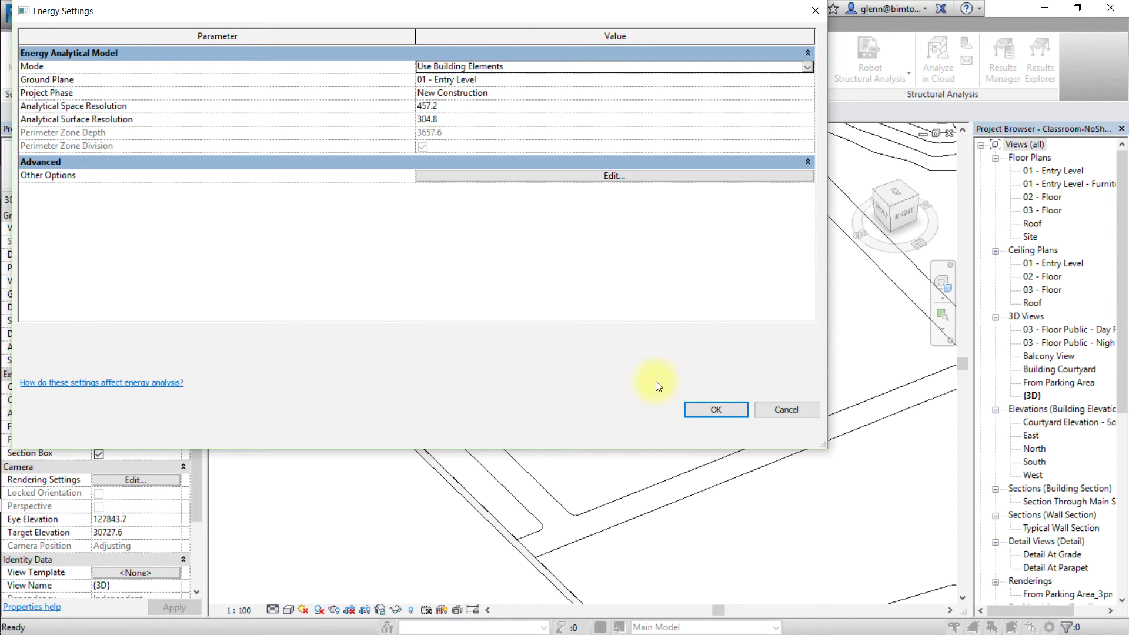
click(711, 411)
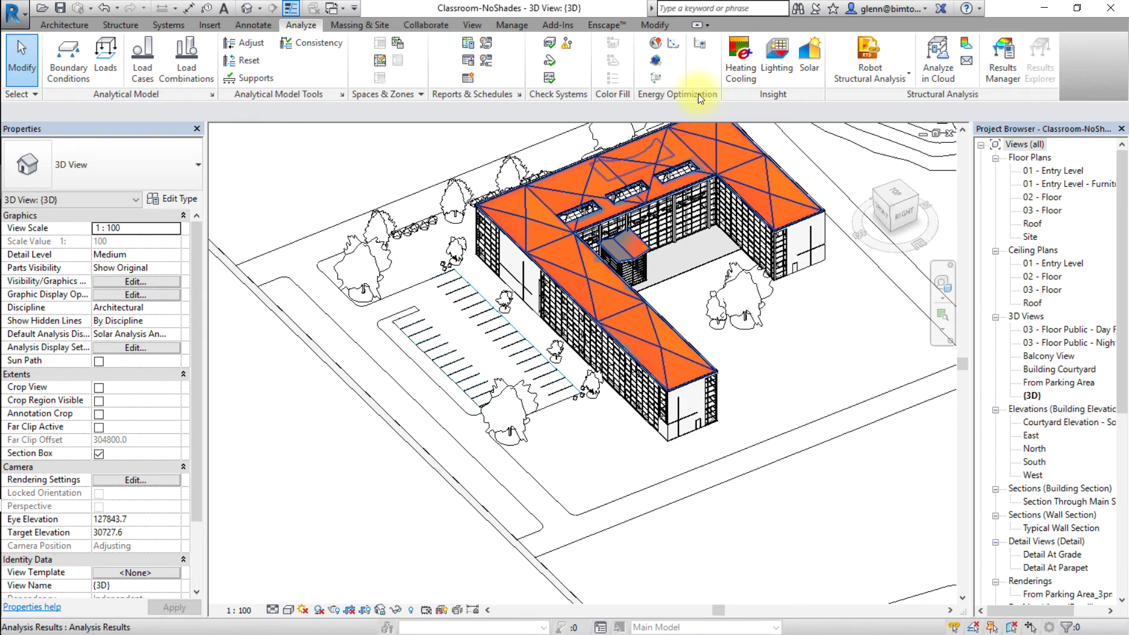
Create the Energy Analytical Model, then generate a simulation using that existing model.
click(657, 64)
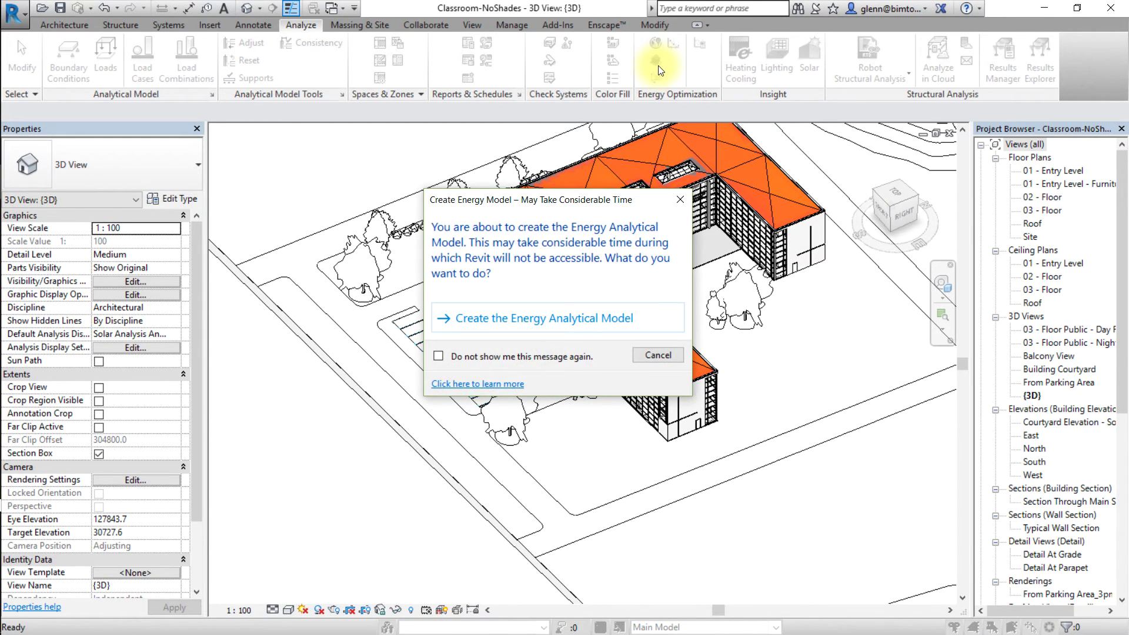
click(589, 315)
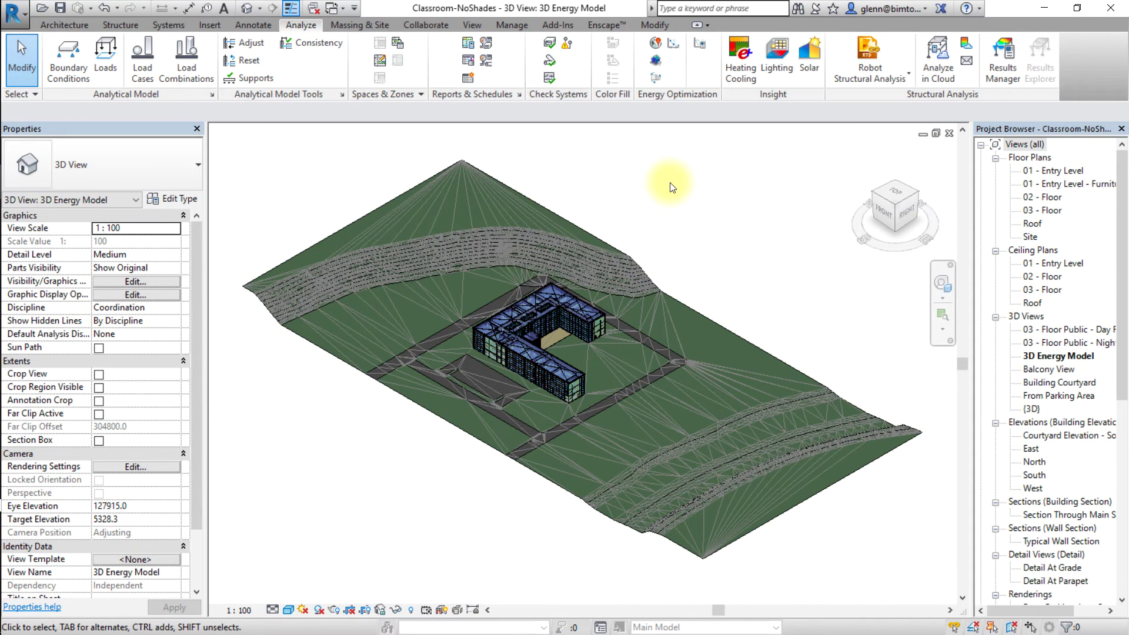
click(657, 79)
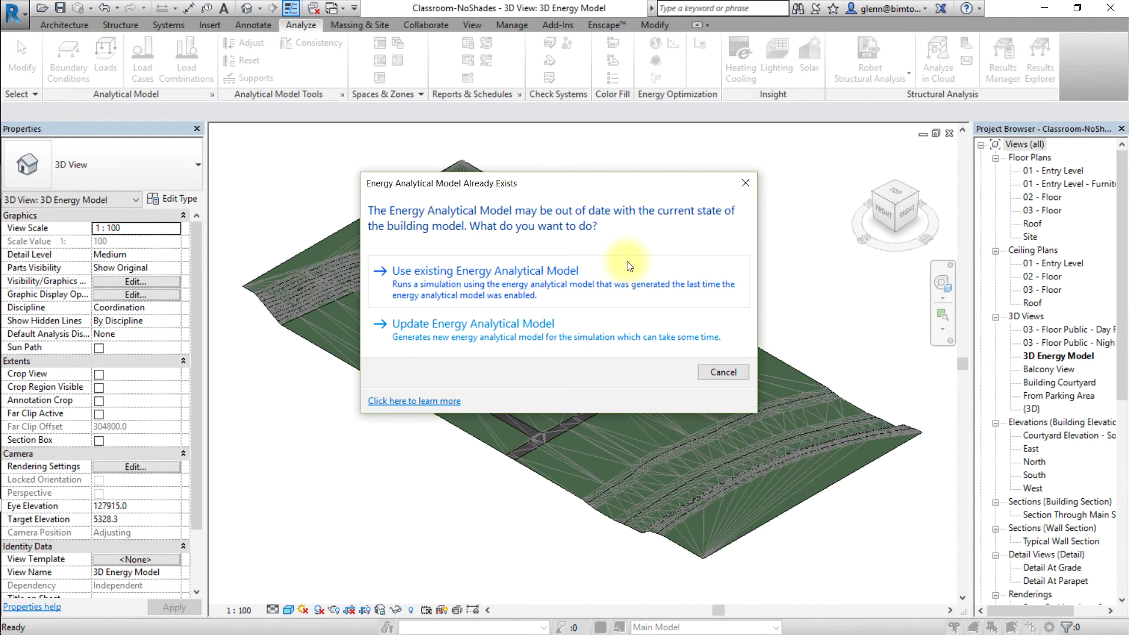
click(581, 288)
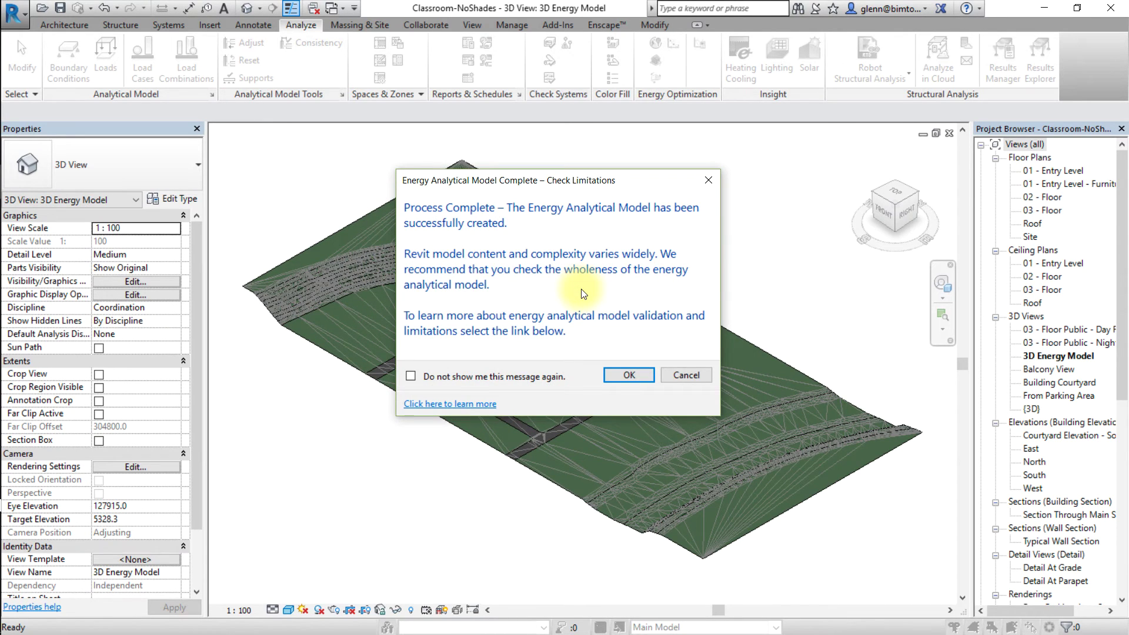
click(626, 377)
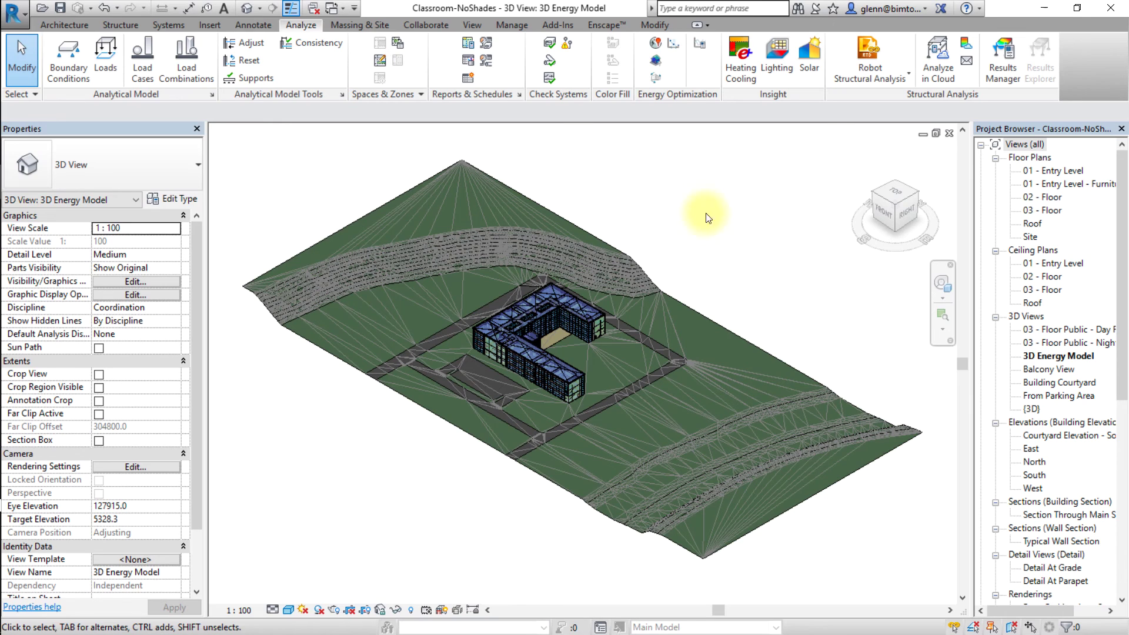
Open the results in Insight 360 and switch to the PV Analysis visualization.
click(671, 52)
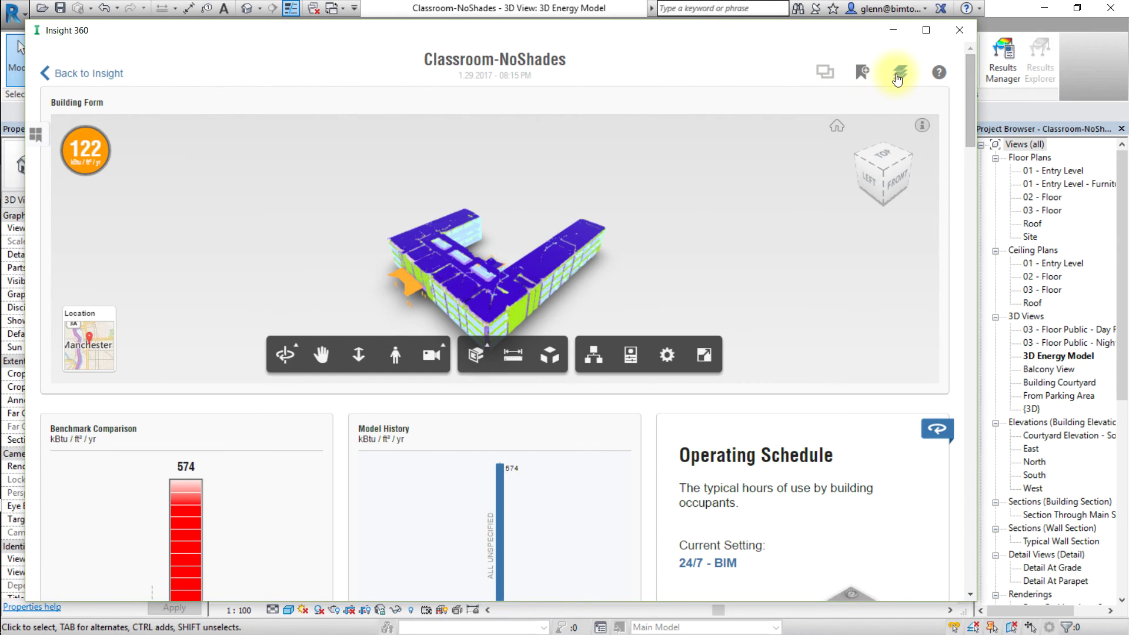
click(897, 76)
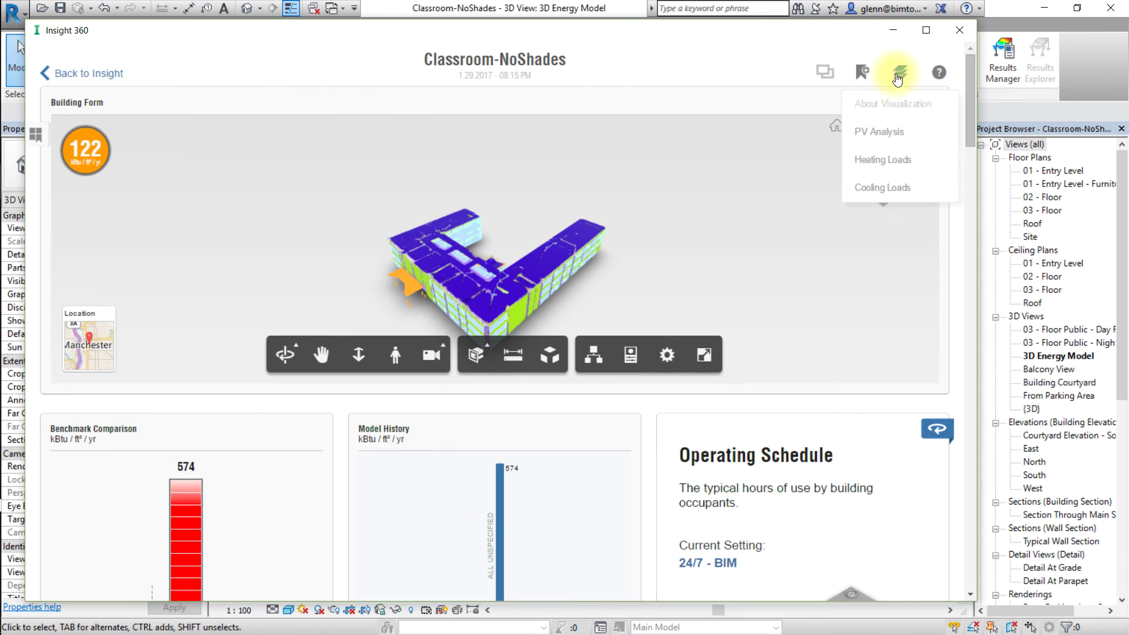
click(921, 130)
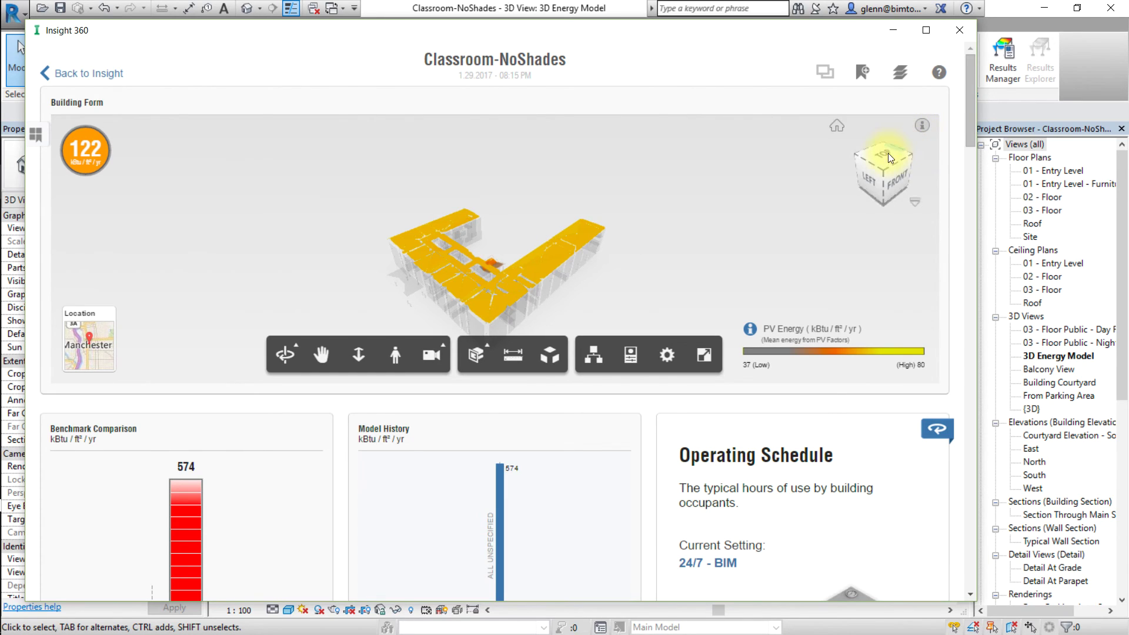
Orbit and zoom in on the roof, then read a surface's PV data (295.72 ft², 19.20-year payback).
click(295, 356)
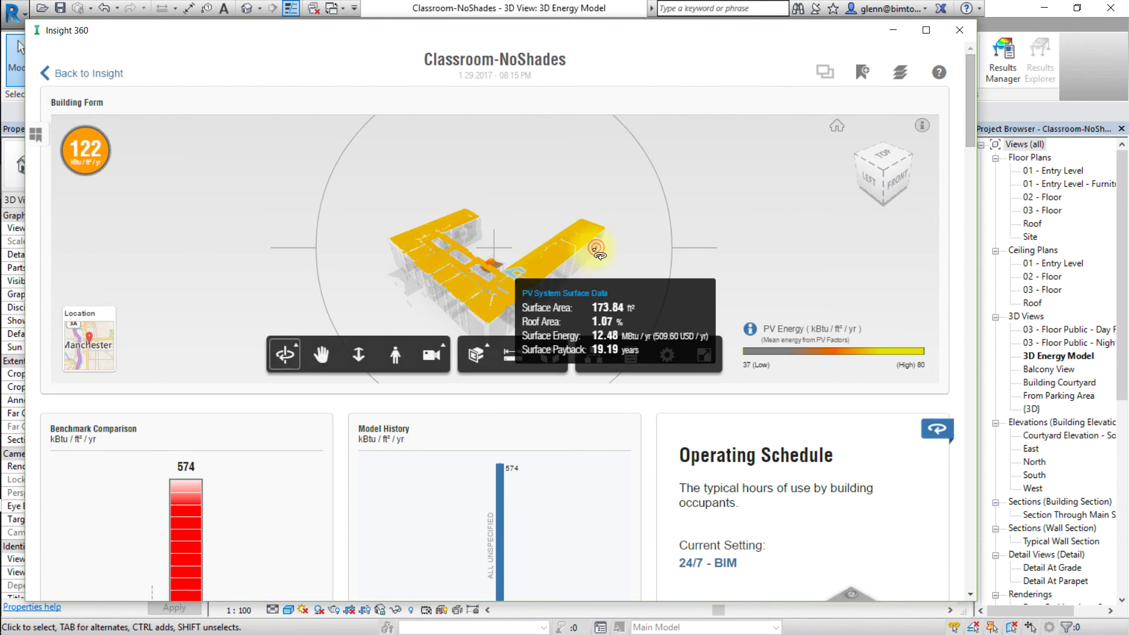
drag(594, 262, 468, 255)
scroll(468, 256, up, 5)
middle_drag(469, 256, 354, 254)
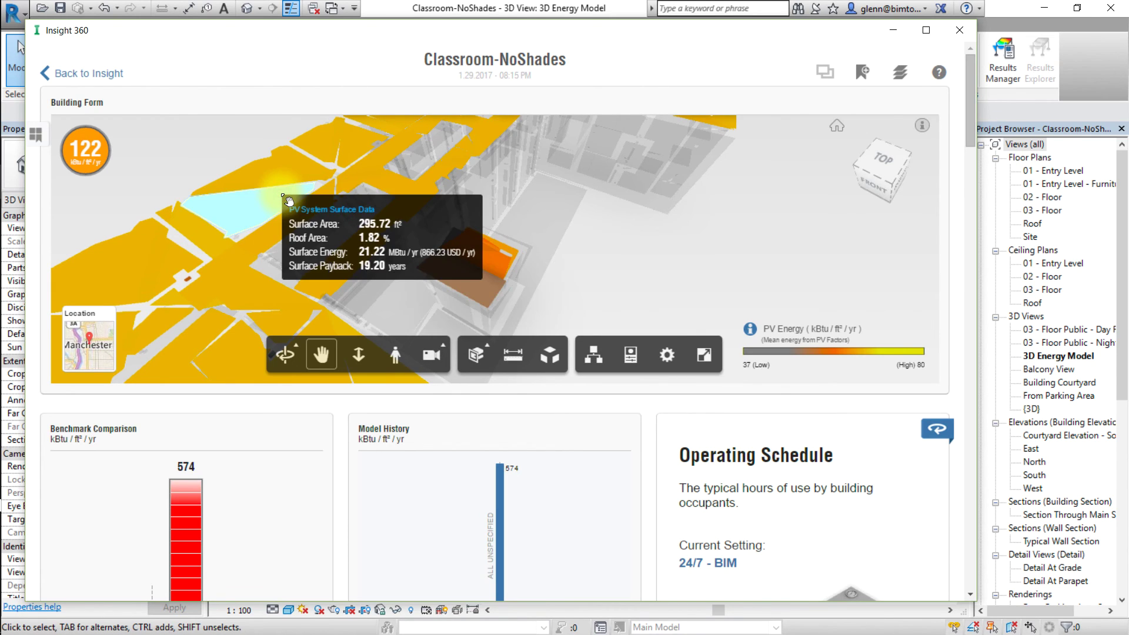
click(500, 274)
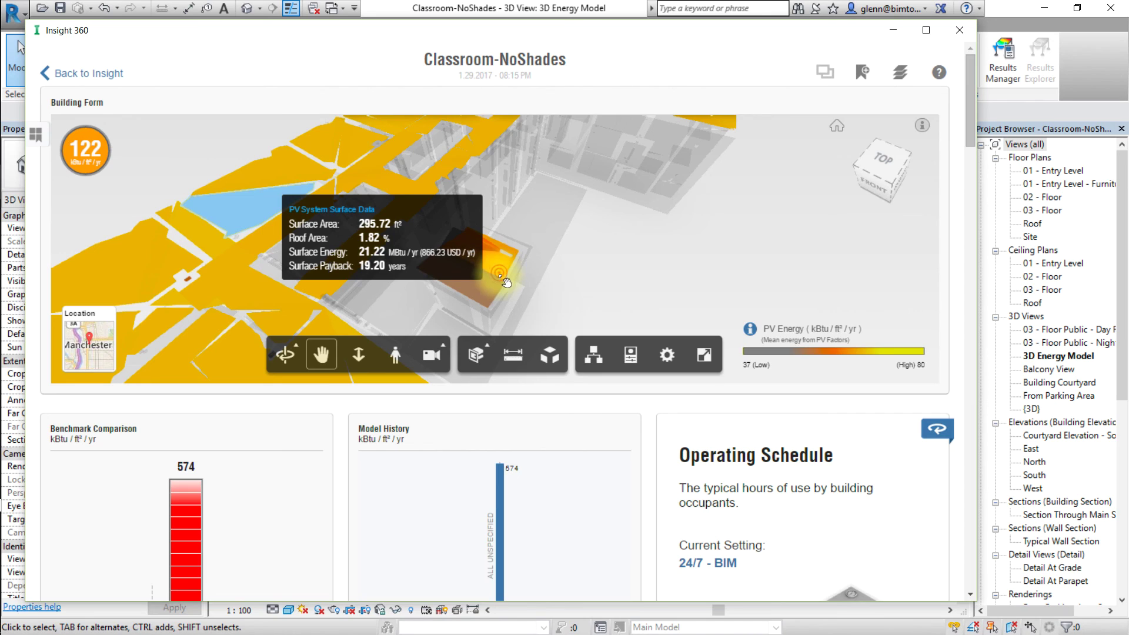